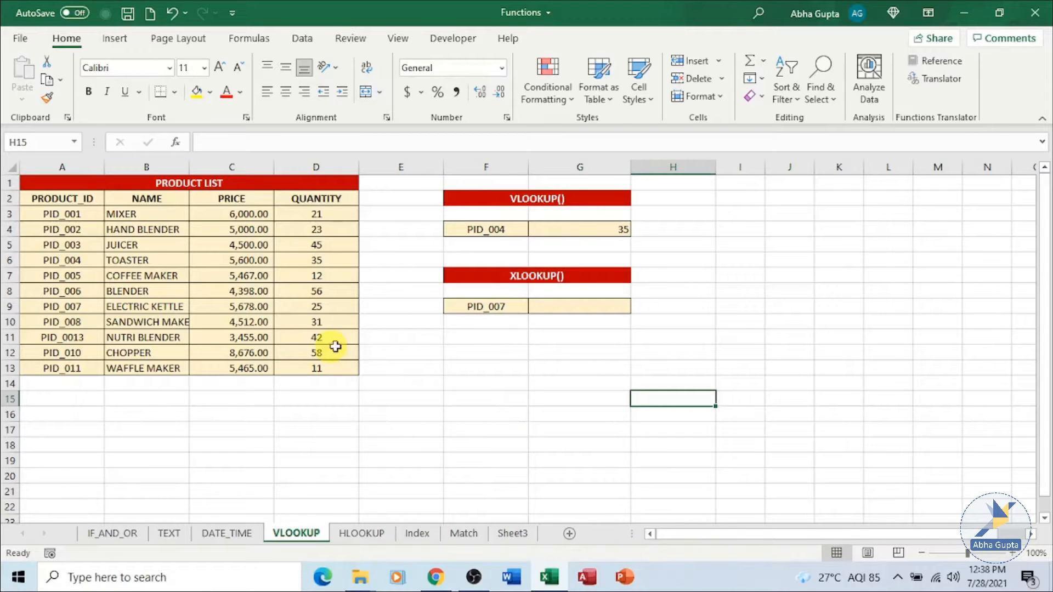
Step: Enter =XLOOKUP(F9,A3:A13,D3:D13,0) in G9 to return the quantity for the product ID in F9
left_click(564, 225)
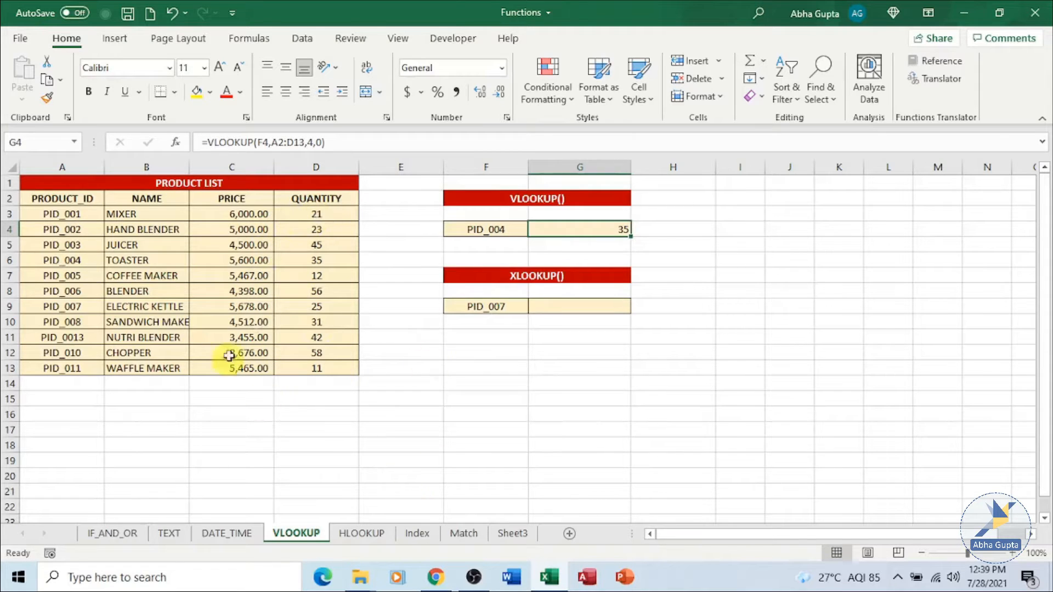
left_click(602, 306)
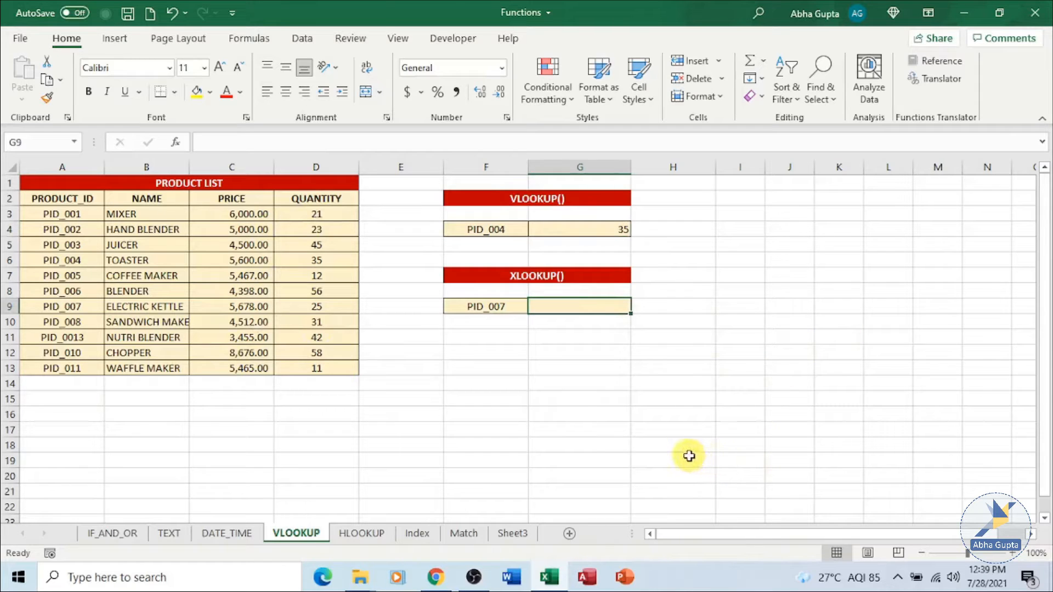
type("=")
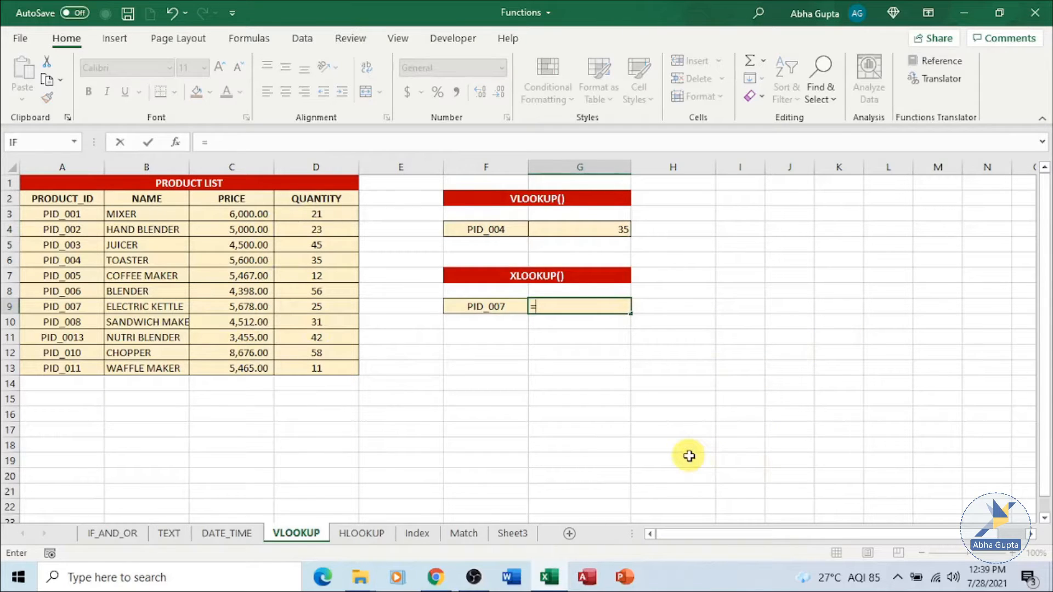
type("XL")
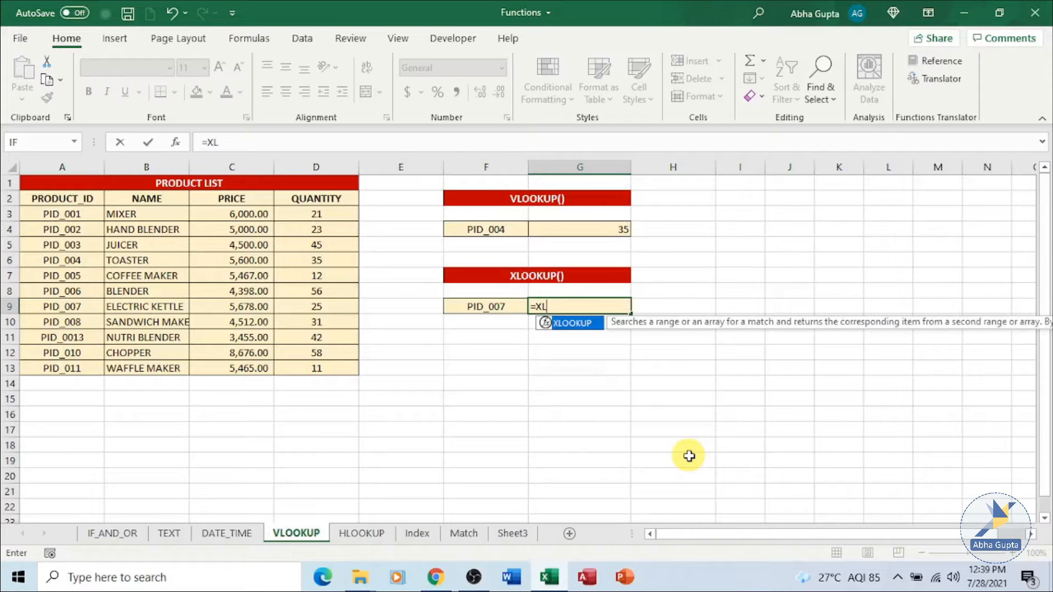
key("Tab")
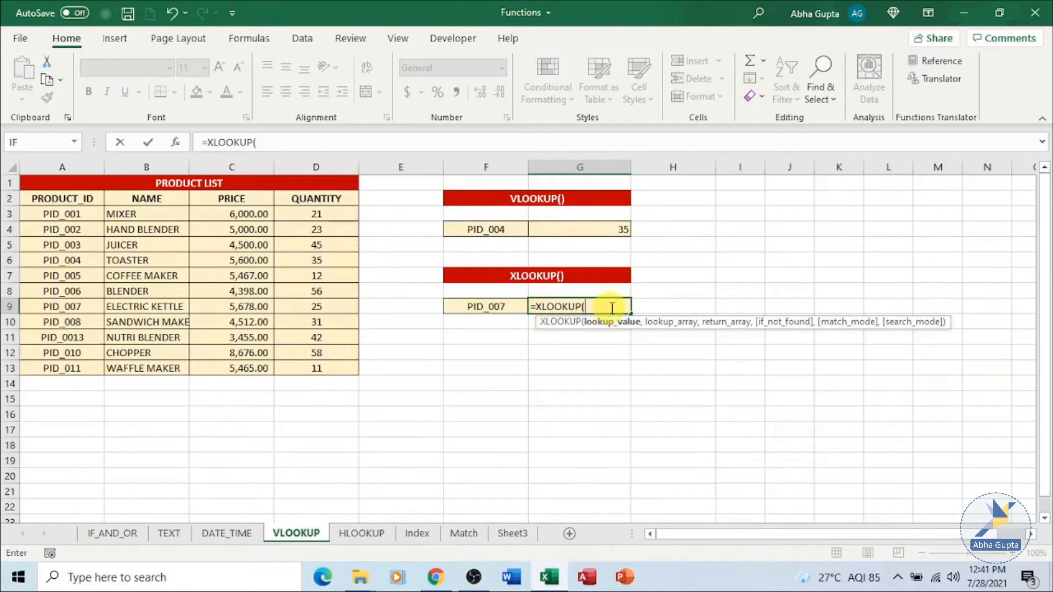
left_click(499, 309)
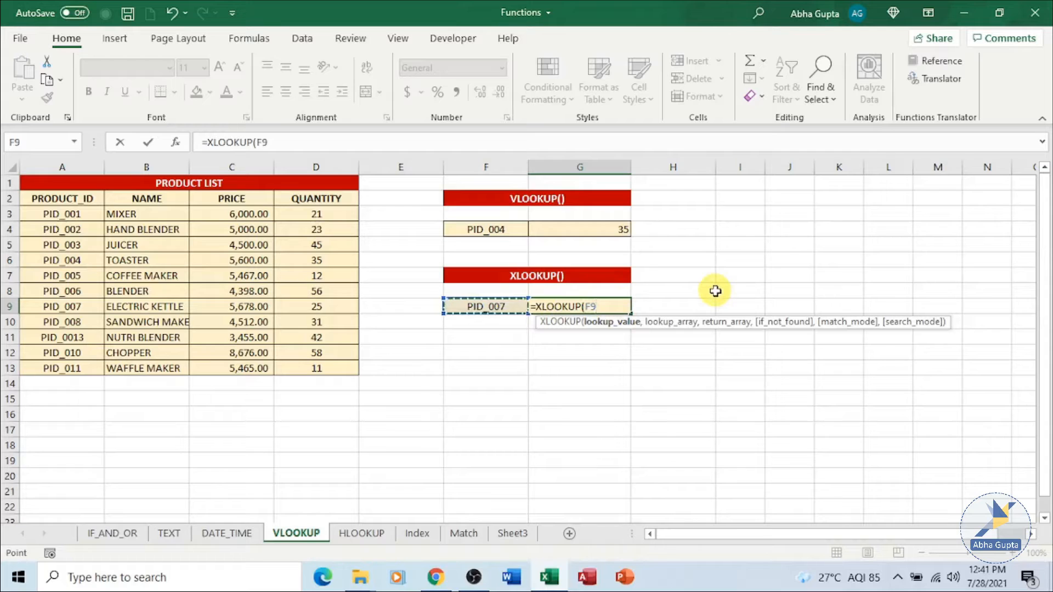
type(",")
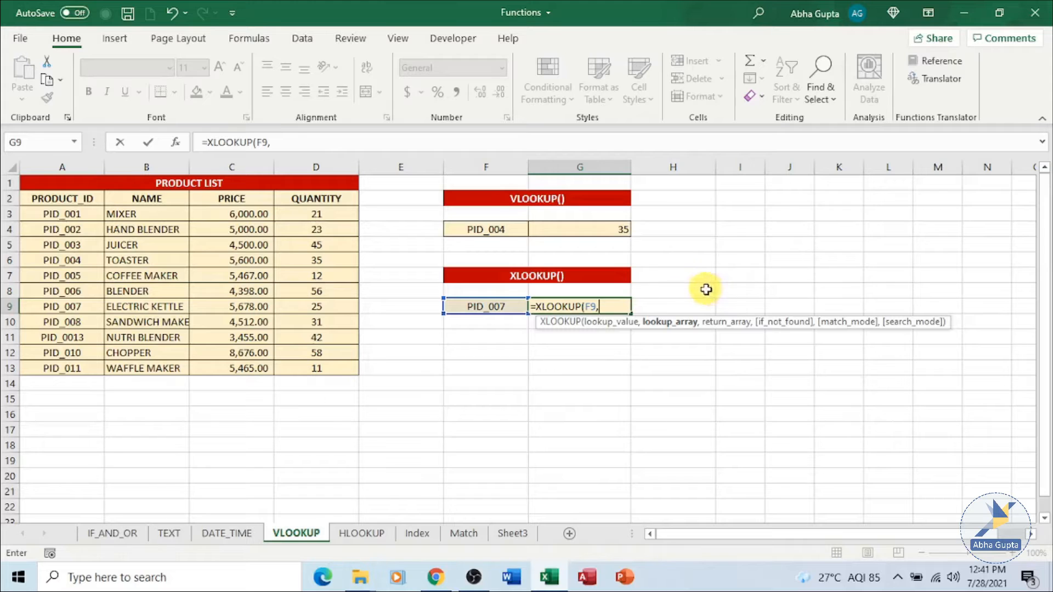
left_click_drag(51, 214, 63, 368)
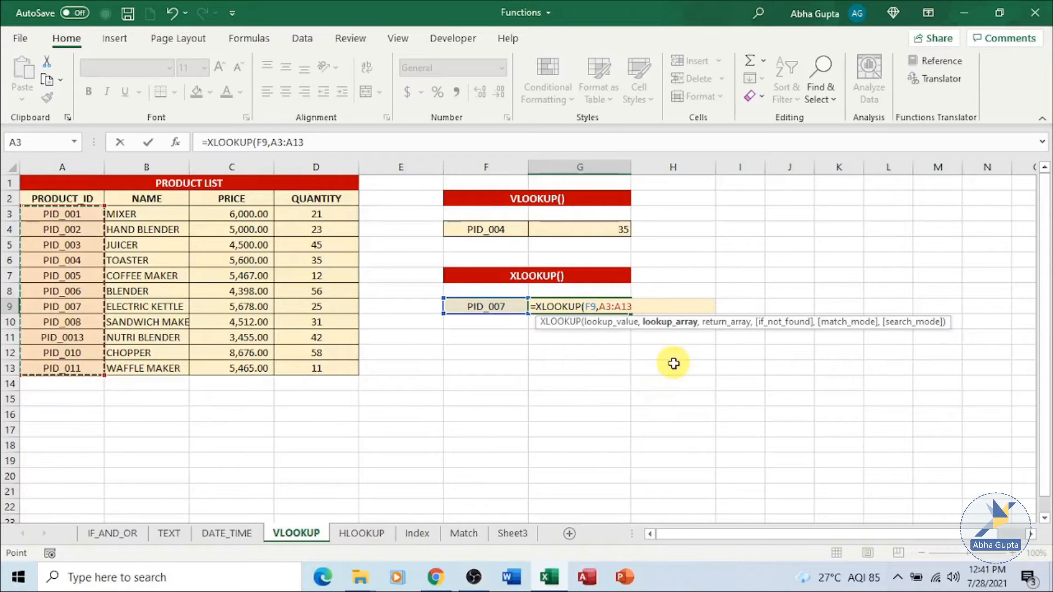
type(",")
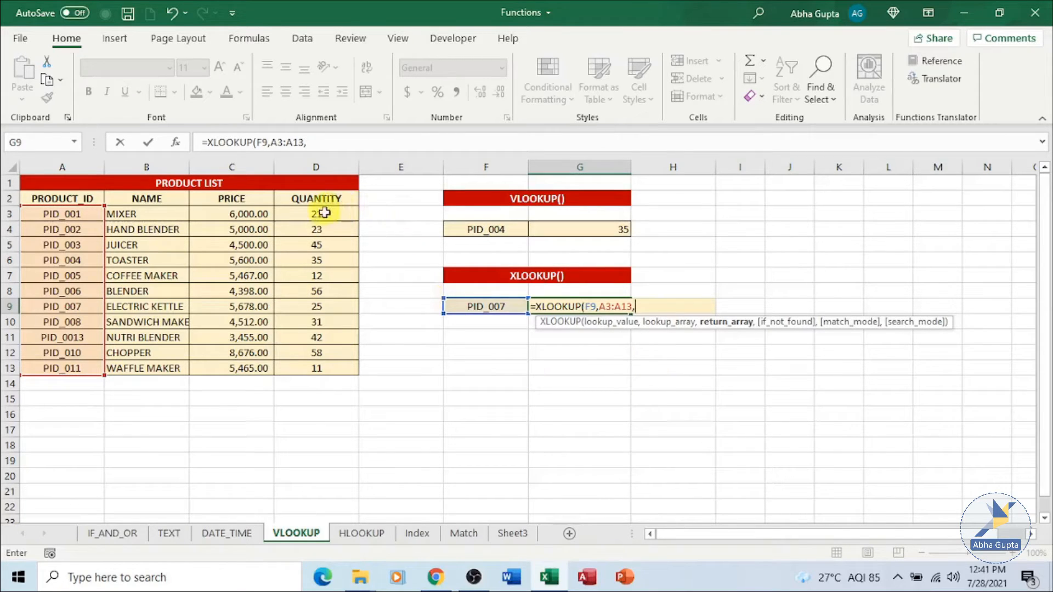
left_click_drag(325, 213, 314, 369)
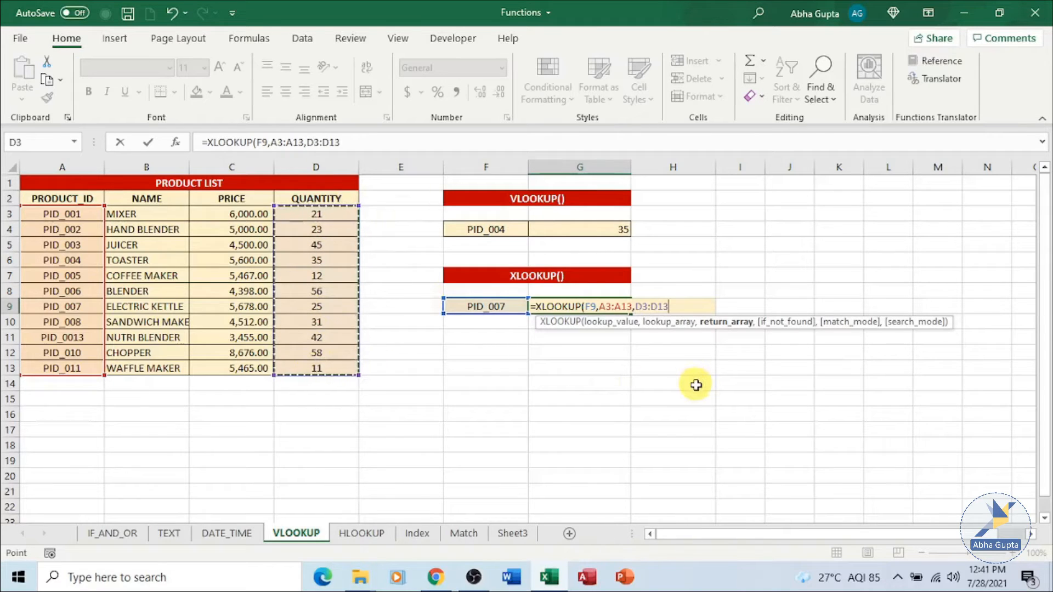
type(",0")
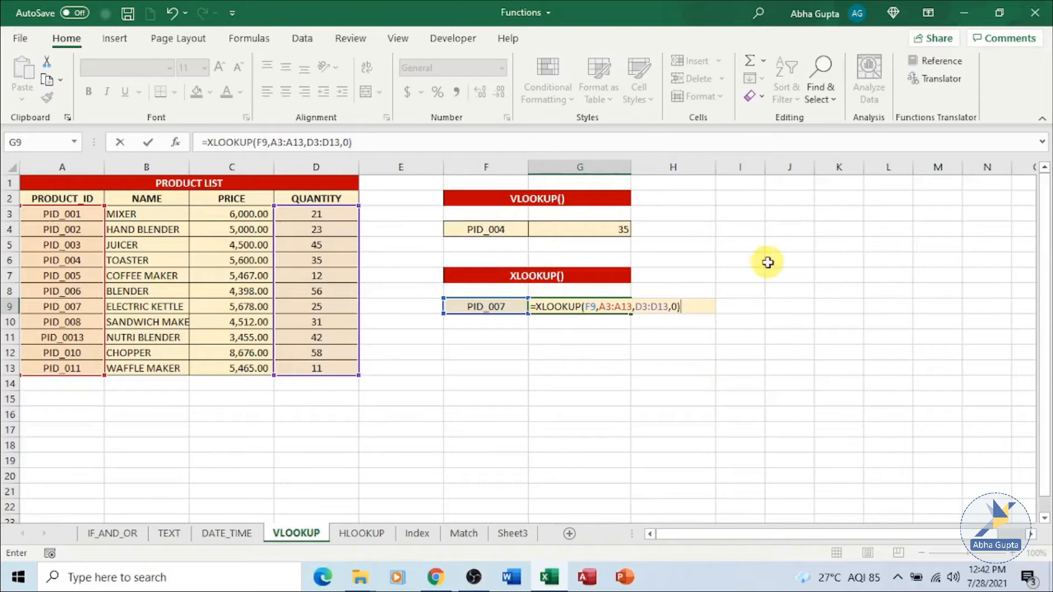
left_click(147, 142)
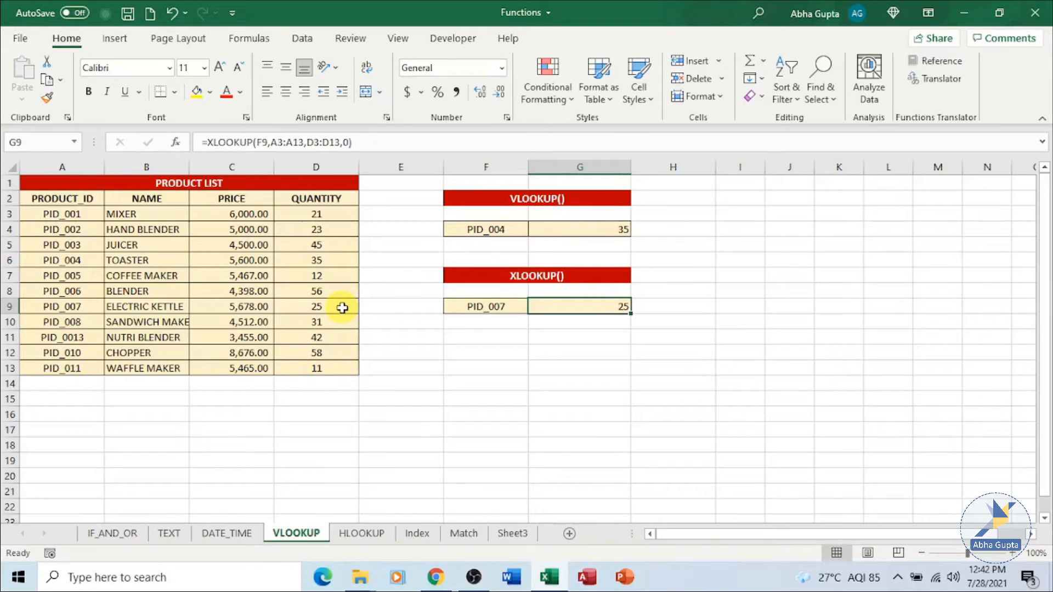
Step: Change the product ID in F9 to PID_011 and check the XLOOKUP result beside it
left_click(475, 306)
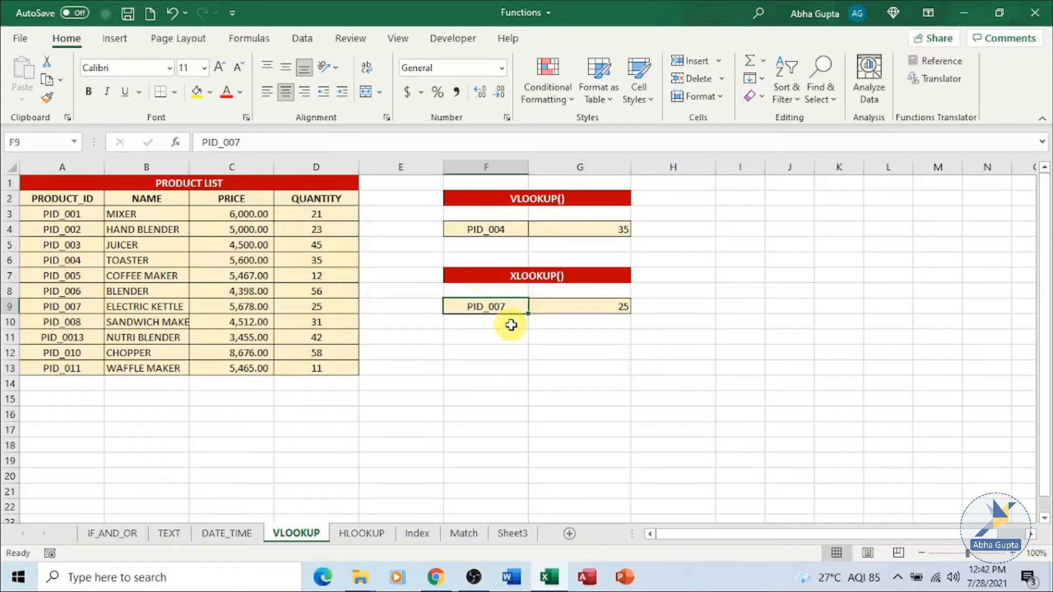
double_click(512, 306)
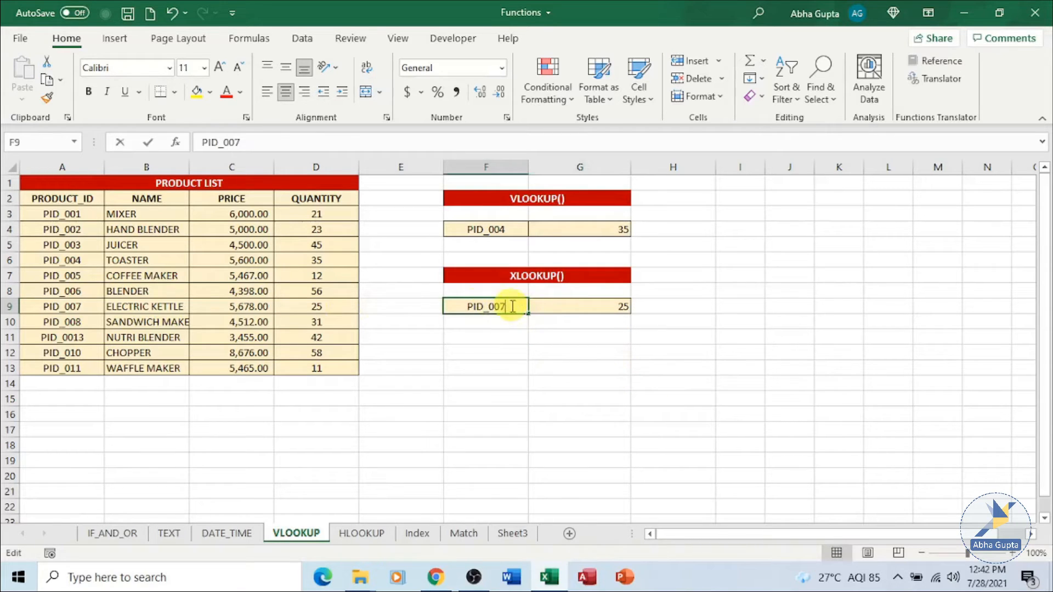
key("BackSpace")
key("BackSpace")
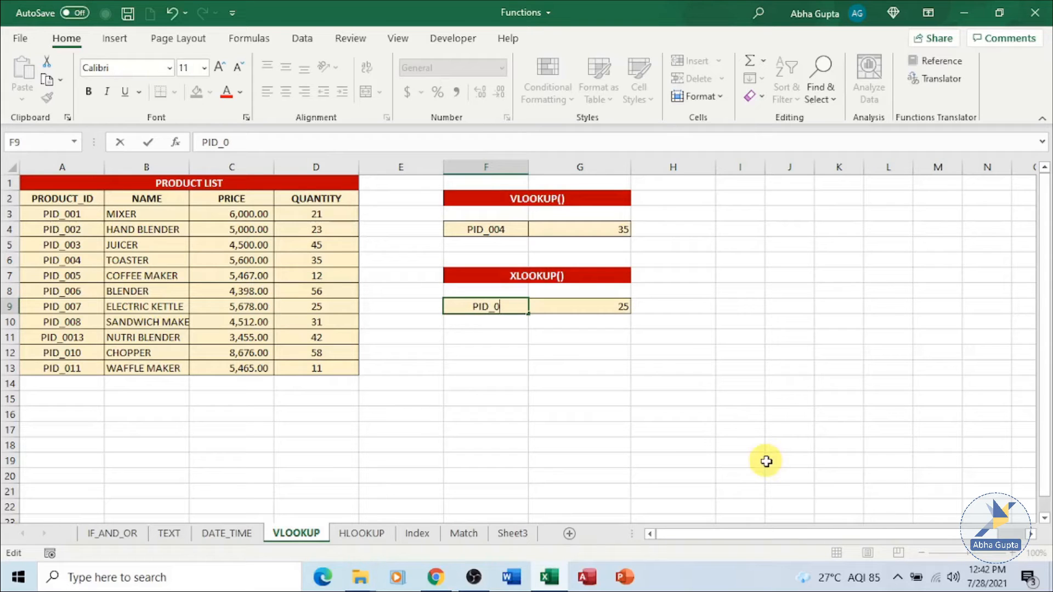
type("11")
key("Return")
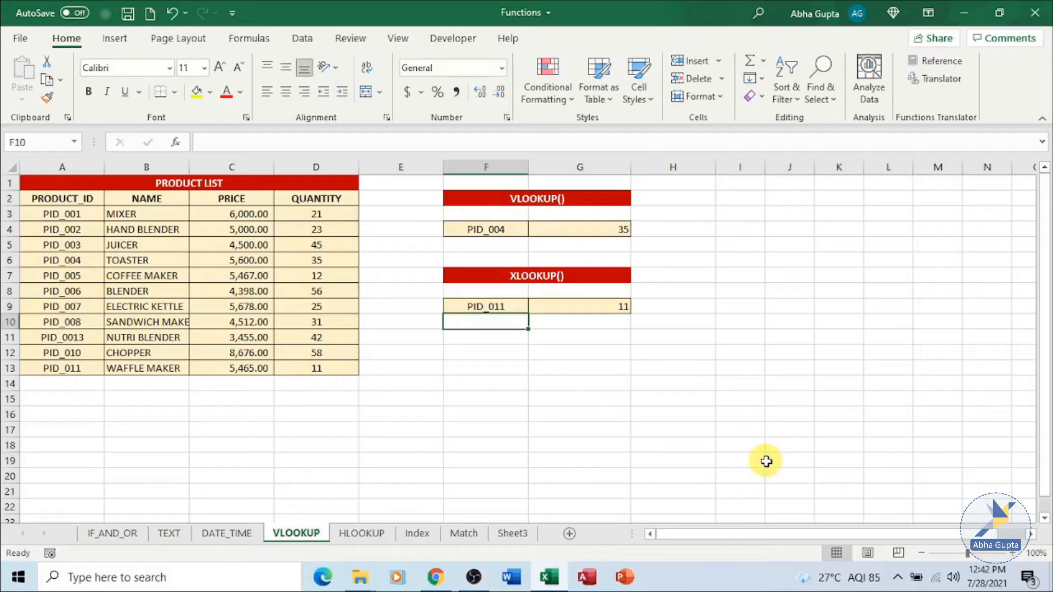
left_click(608, 305)
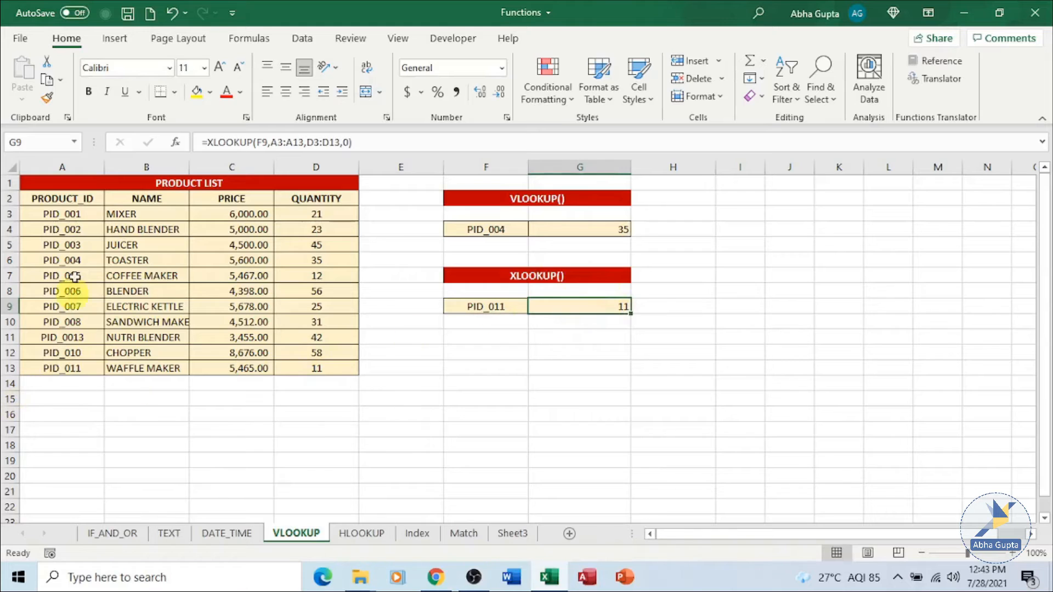
Step: Set the XLOOKUP product ID in F9 to PID_015, an ID missing from the product list
double_click(507, 305)
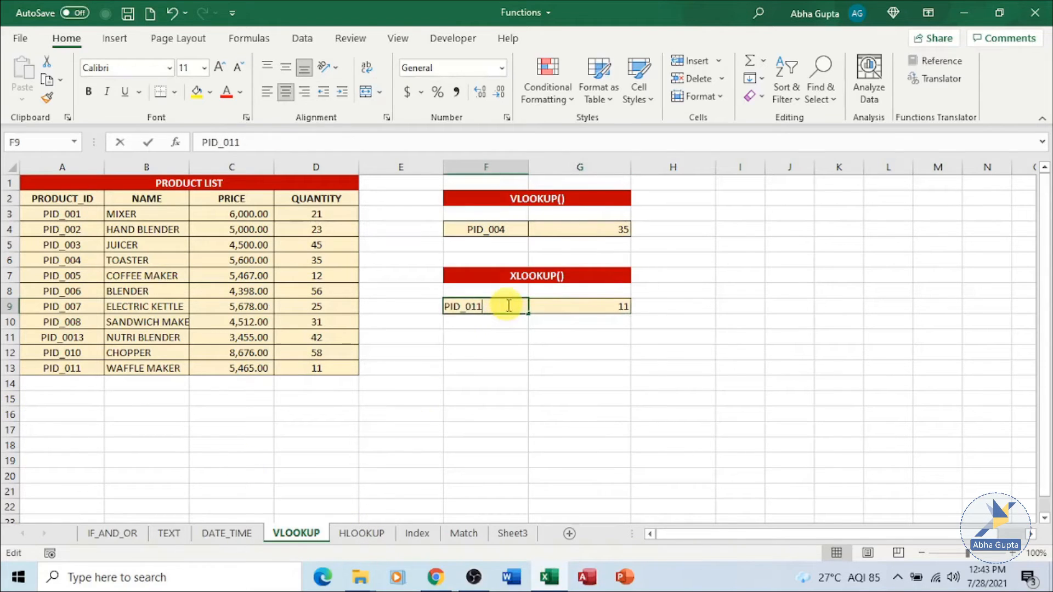
key("BackSpace")
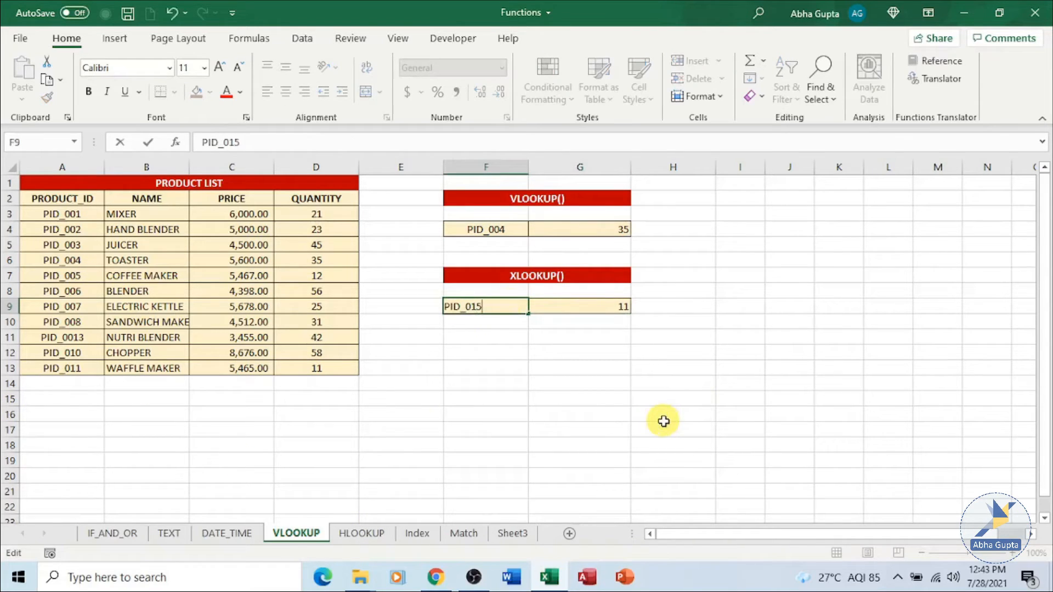
type("5")
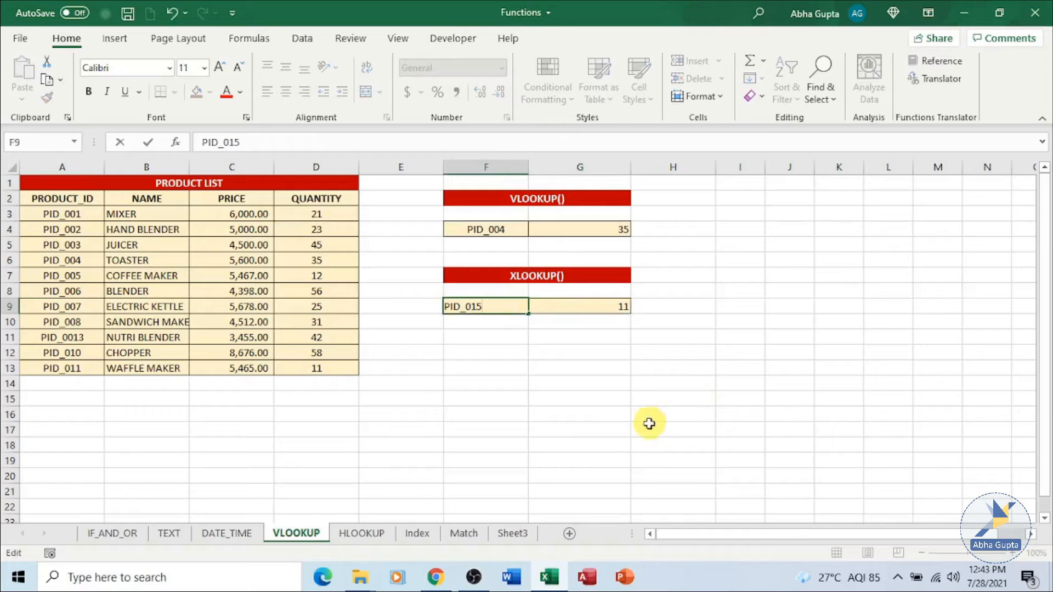
left_click(610, 320)
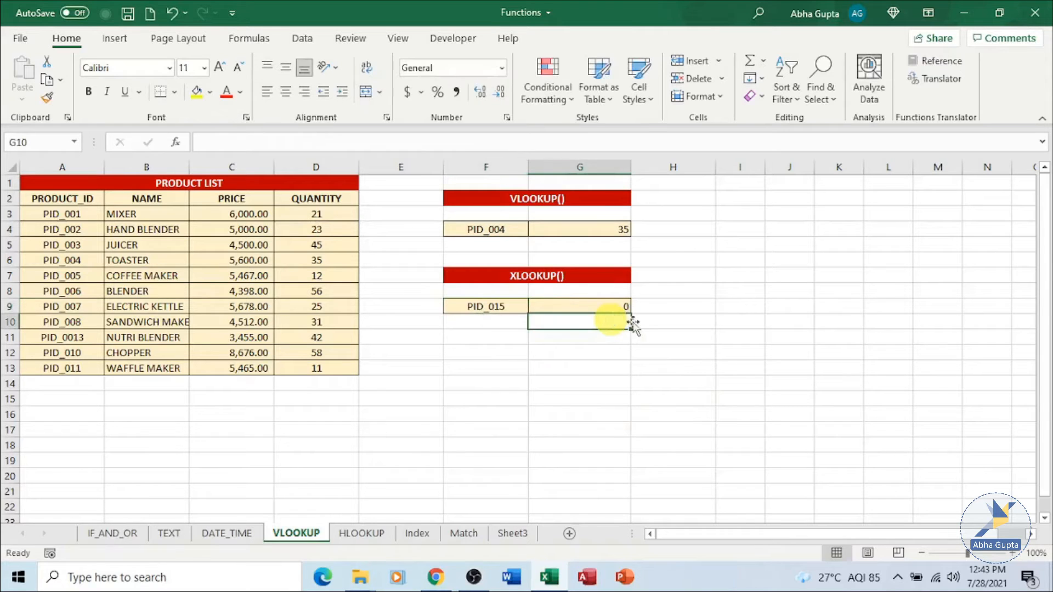
Step: Edit the G9 formula to =XLOOKUP(F9,A3:A13,D3:D13,"NOT FOUND",0), adding the not-found text and exact match mode
left_click(601, 307)
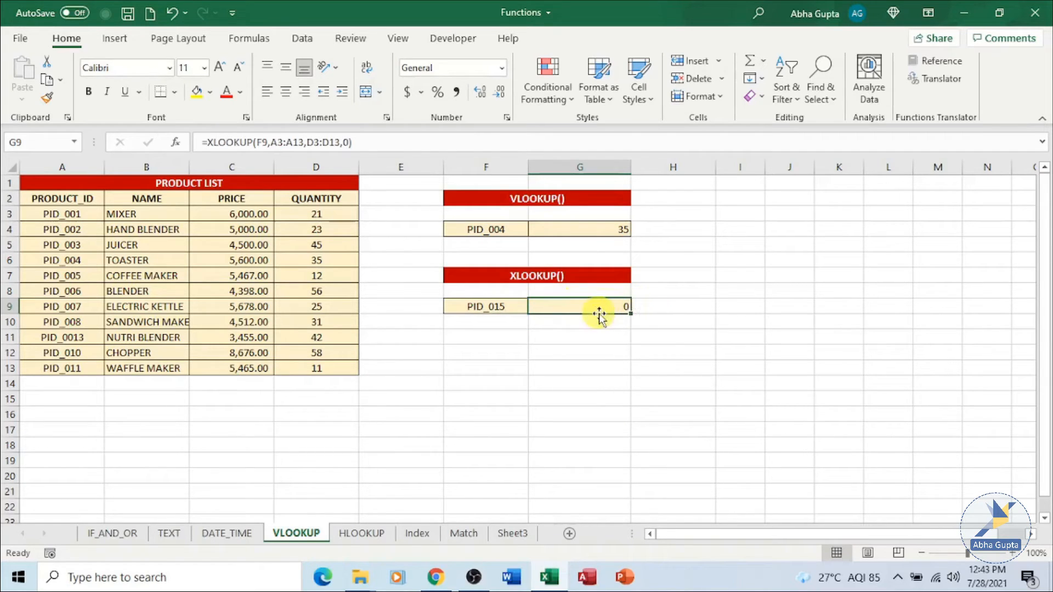
left_click(344, 141)
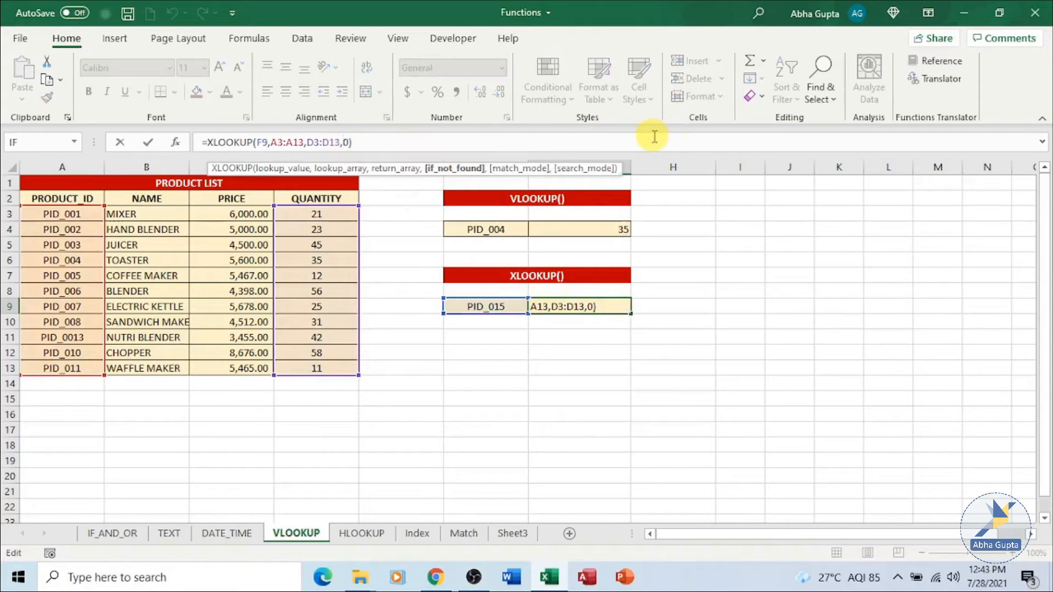
type("\"")
type("N")
type("OT FO")
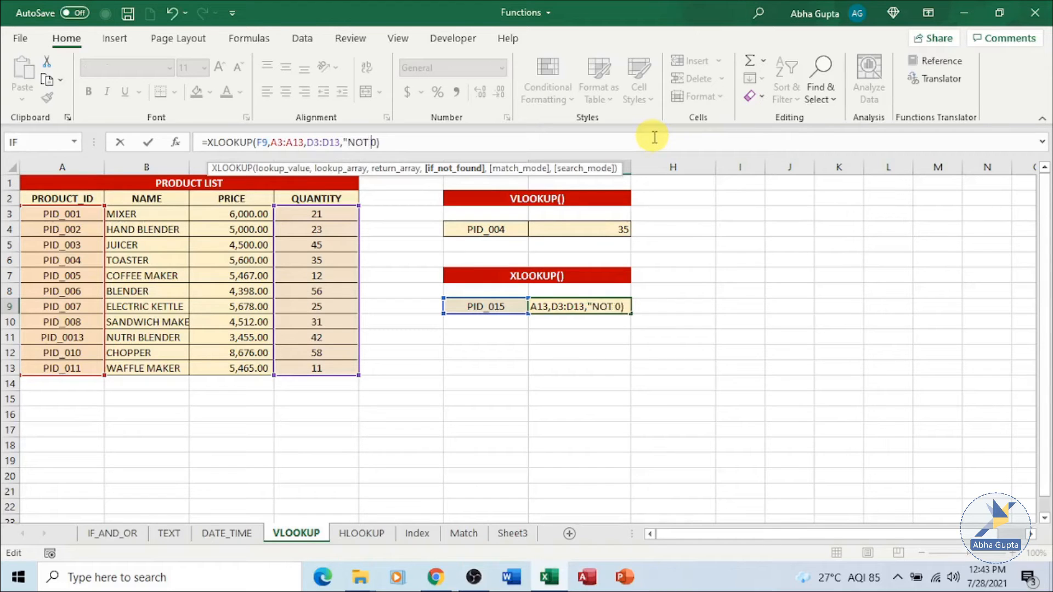
type("UND")
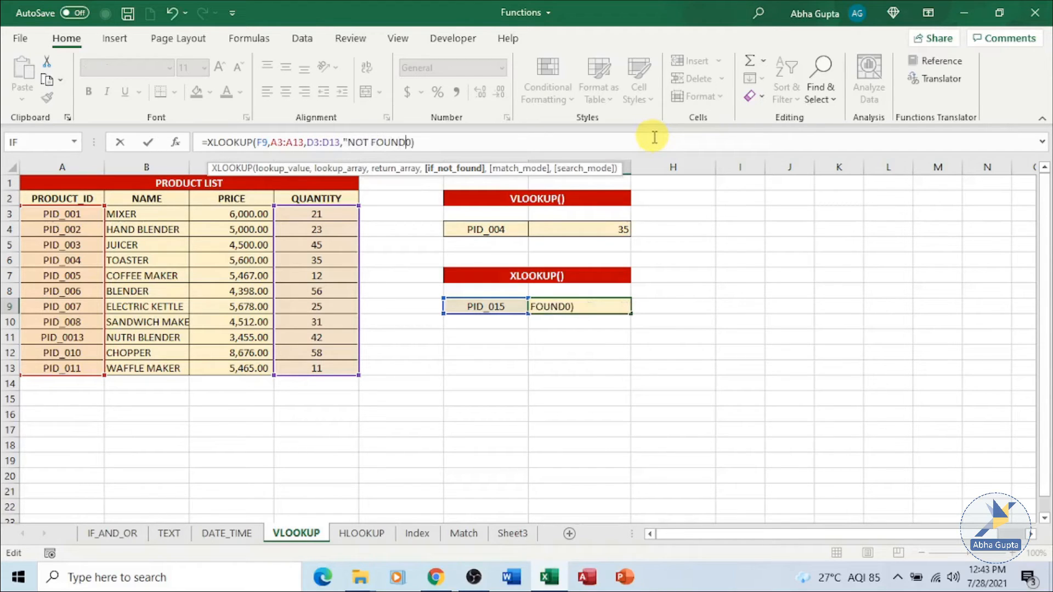
type("\",")
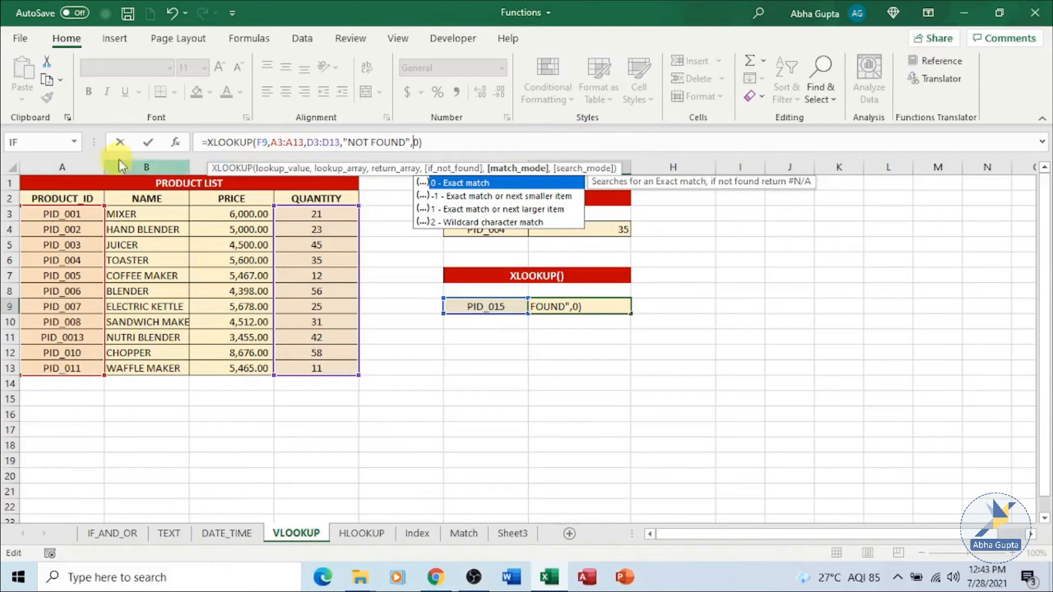
left_click(149, 144)
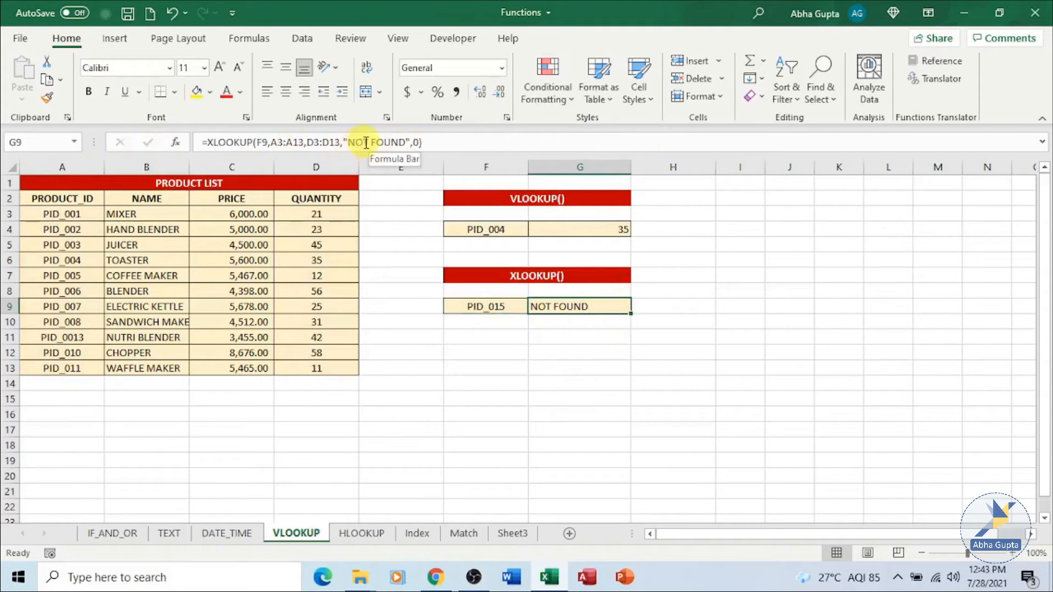
left_click(492, 309)
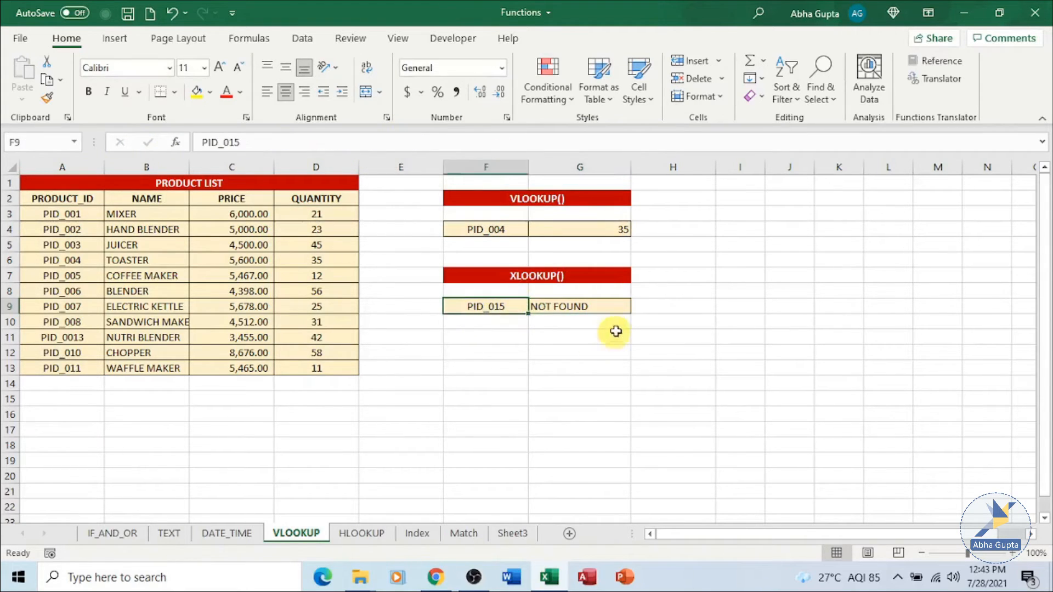
left_click(614, 307)
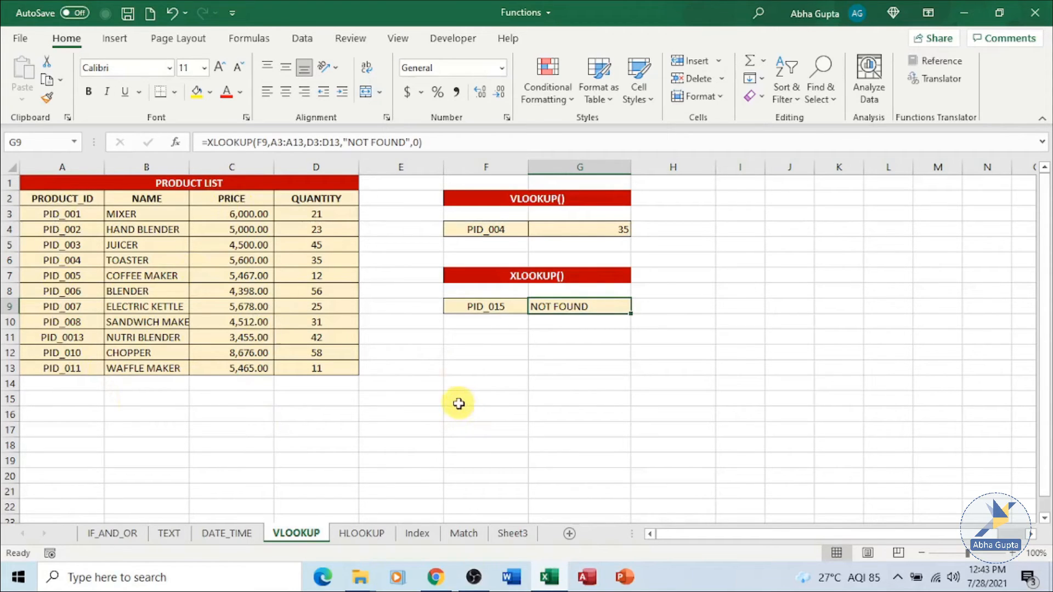
Step: Open the HLOOKUP sheet and examine the existing HLOOKUP formula in B9
left_click(360, 535)
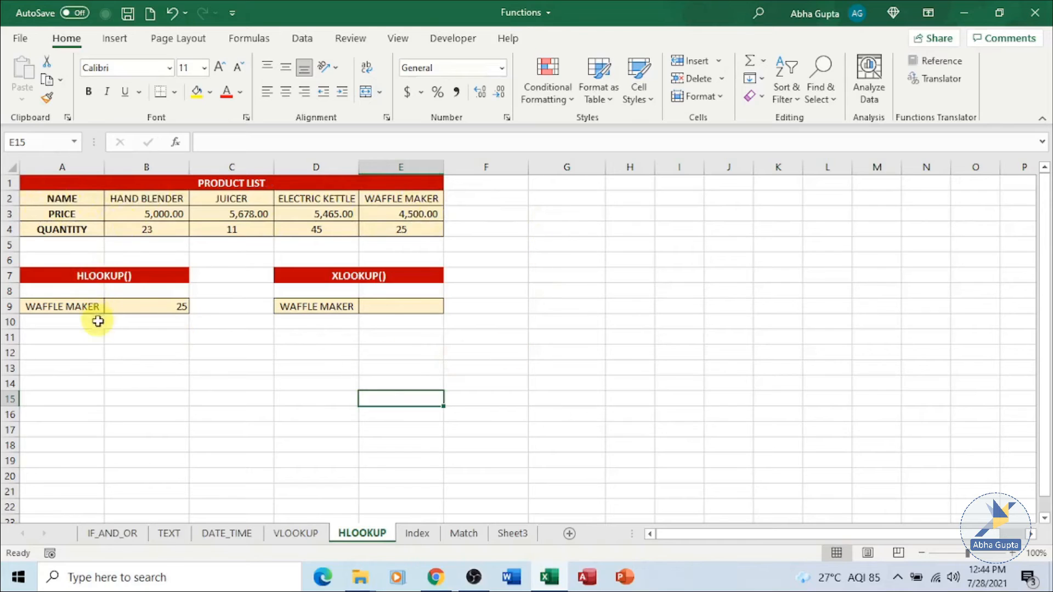
left_click(132, 308)
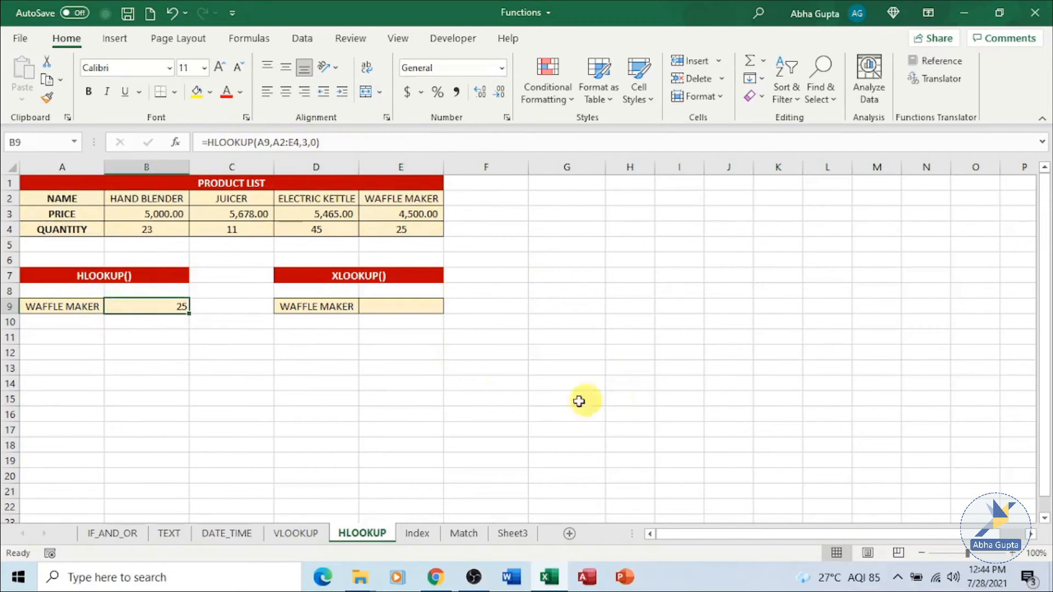
Step: Enter =XLOOKUP(D9,B2:E2,B4:E4,0) in E9 of the HLOOKUP sheet to return the quantity for the product name in D9
left_click(418, 311)
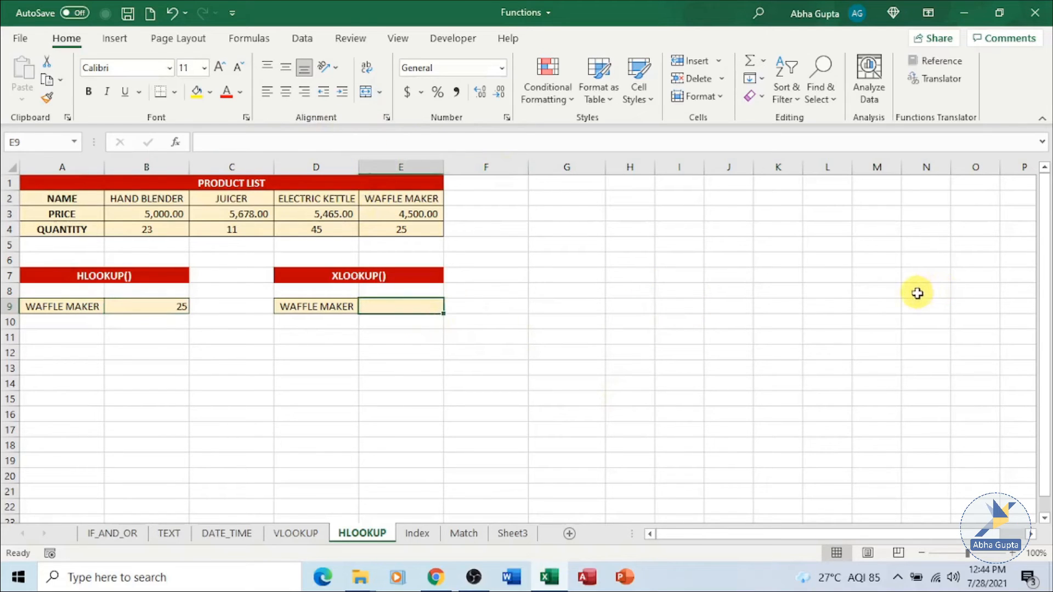
type("=")
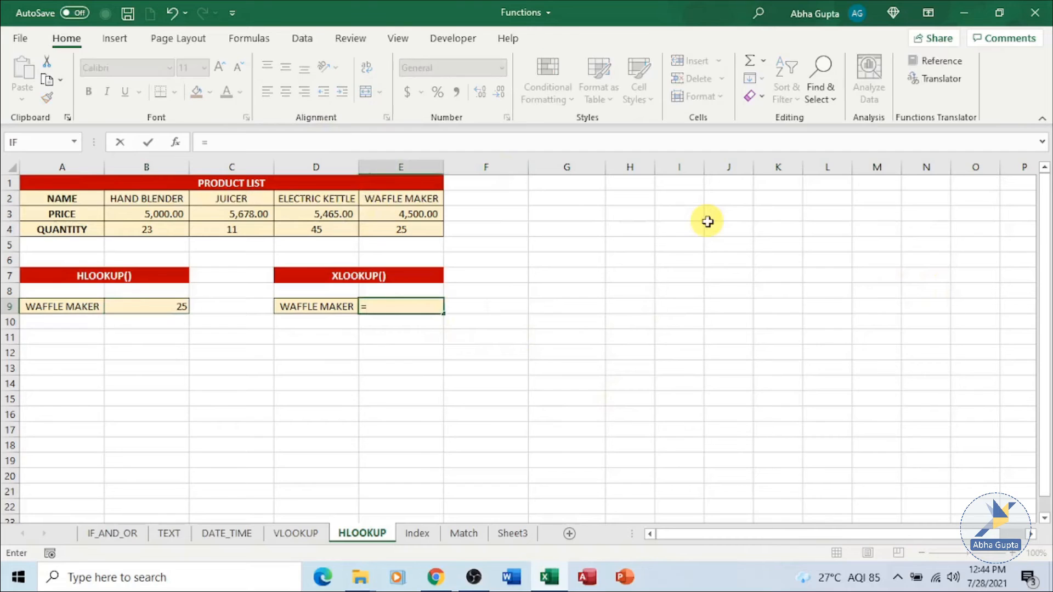
type("XLOOK")
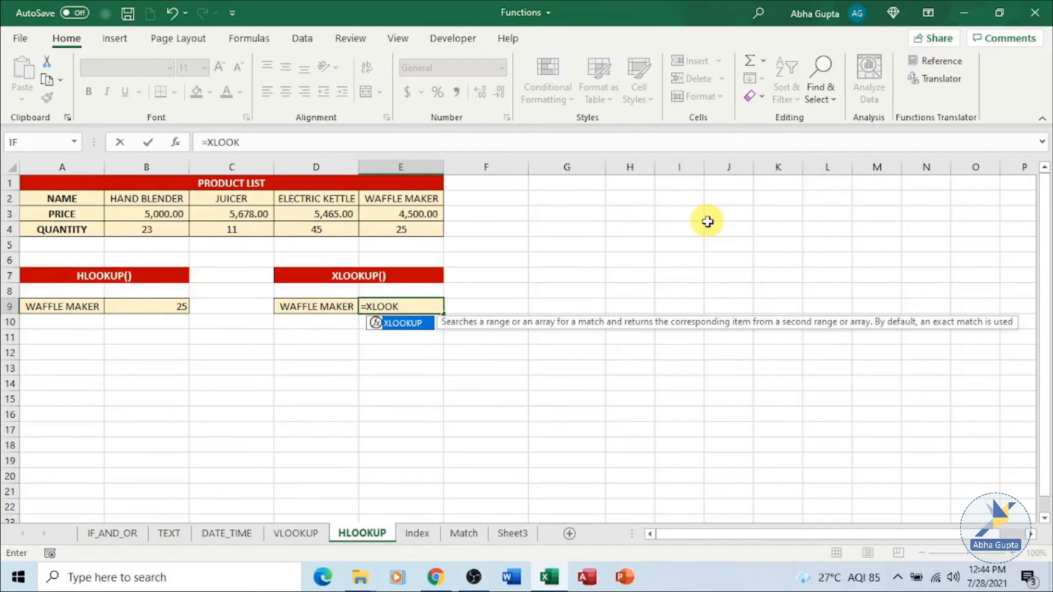
key("Tab")
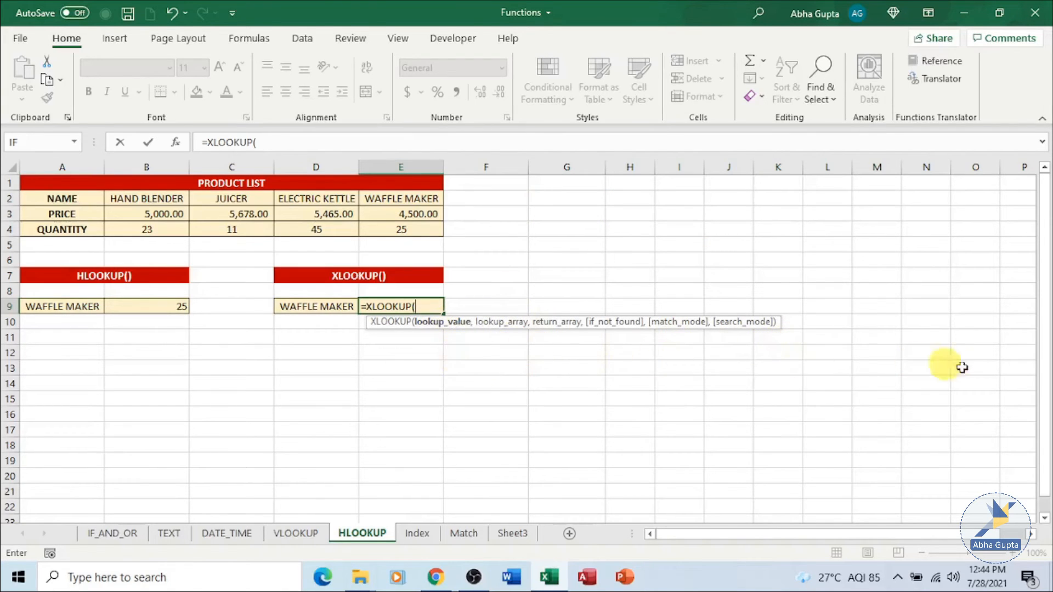
left_click(311, 309)
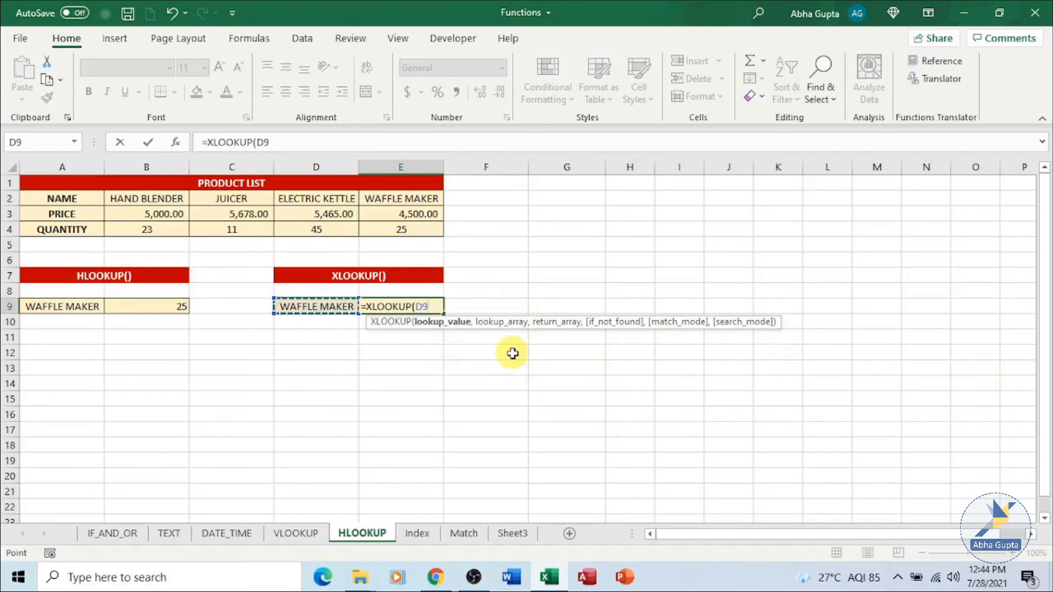
type(",")
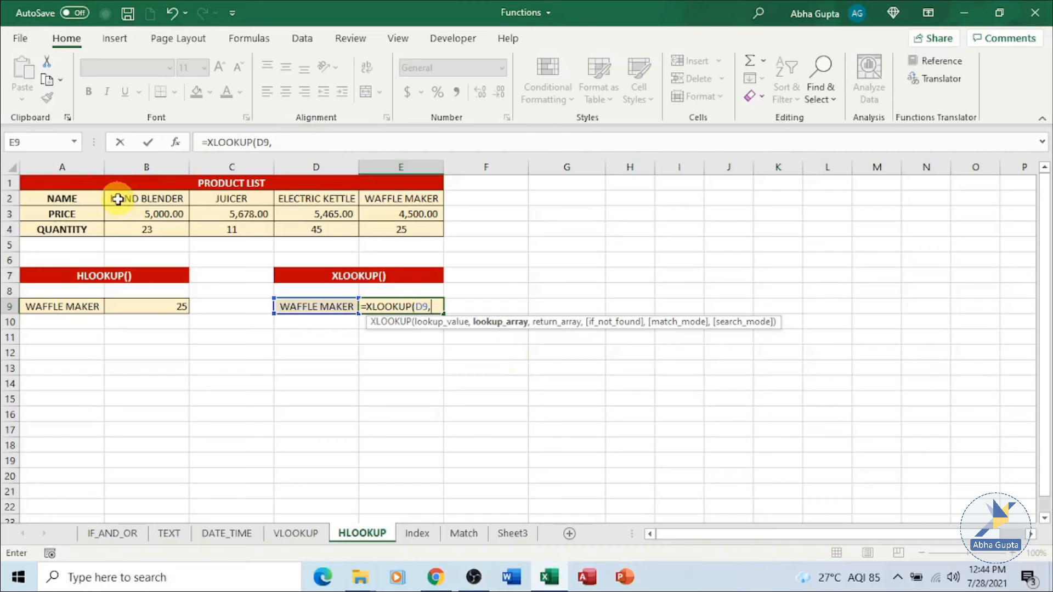
left_click_drag(118, 198, 407, 204)
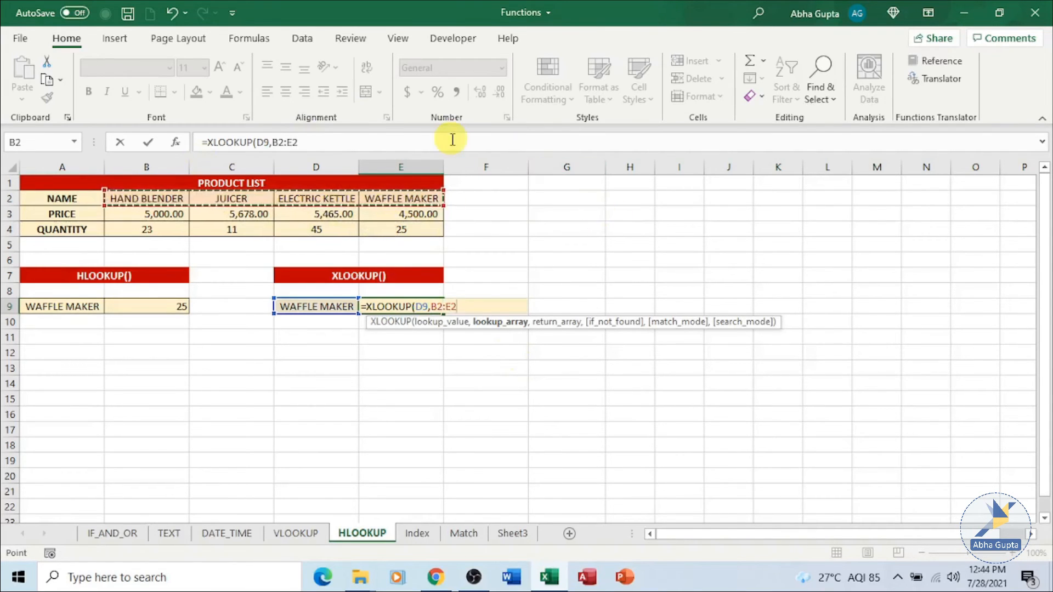
type(",")
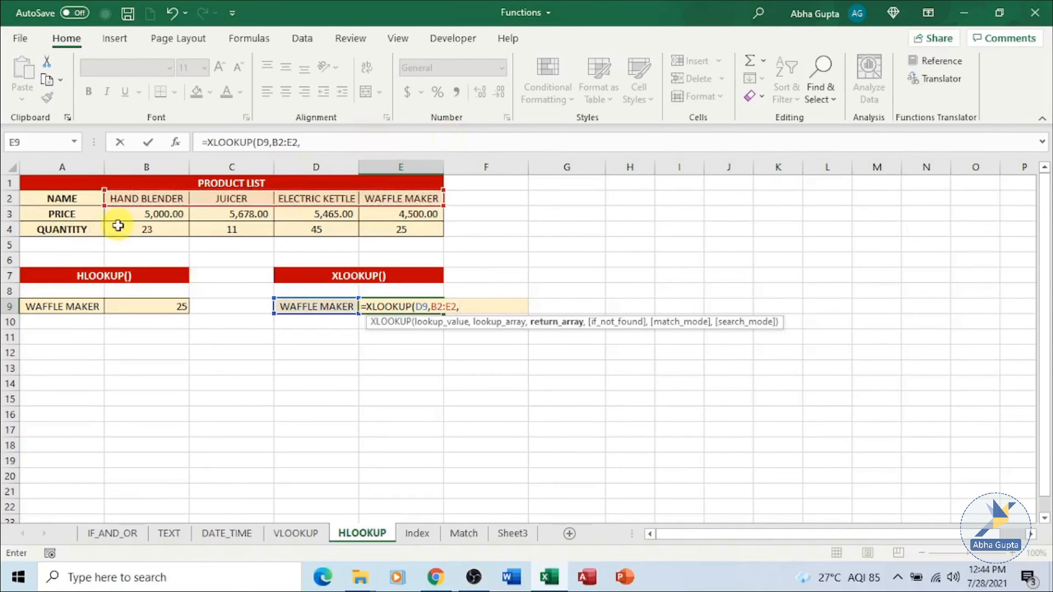
left_click_drag(118, 225, 279, 234)
left_click_drag(368, 236, 405, 233)
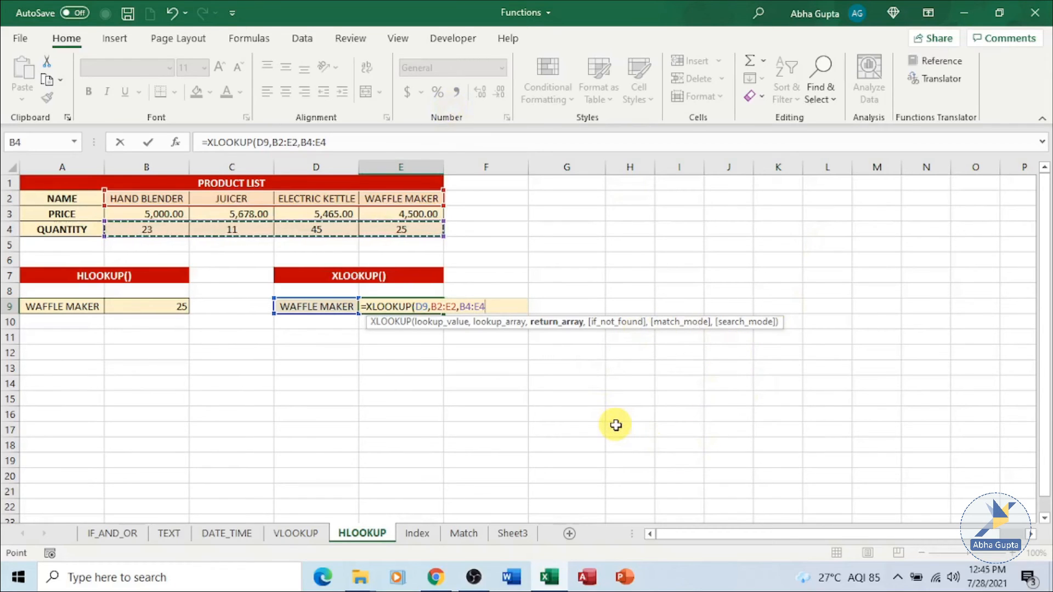
type(",0")
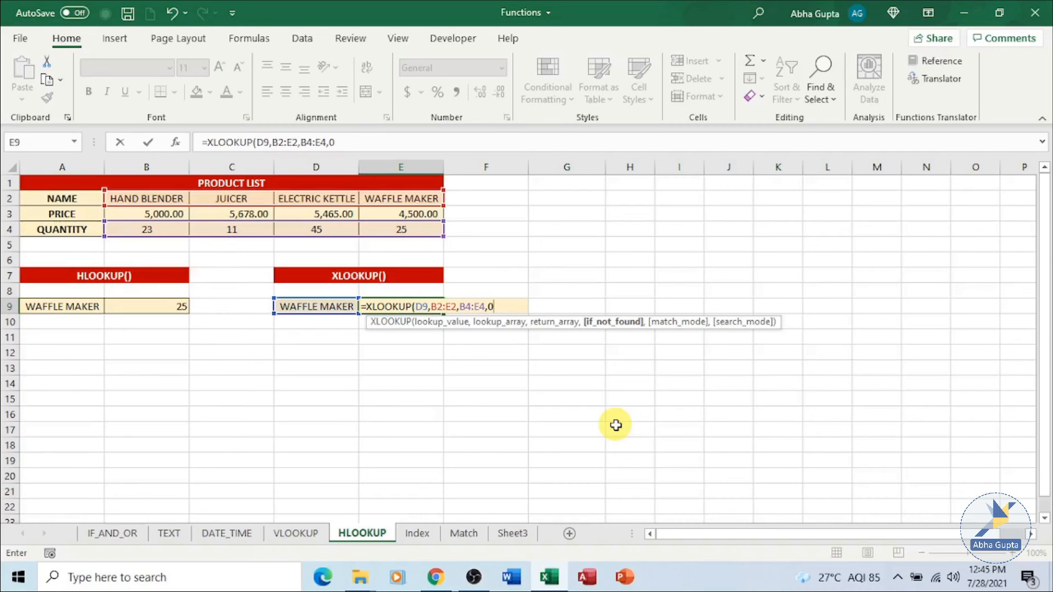
type(")")
left_click(153, 144)
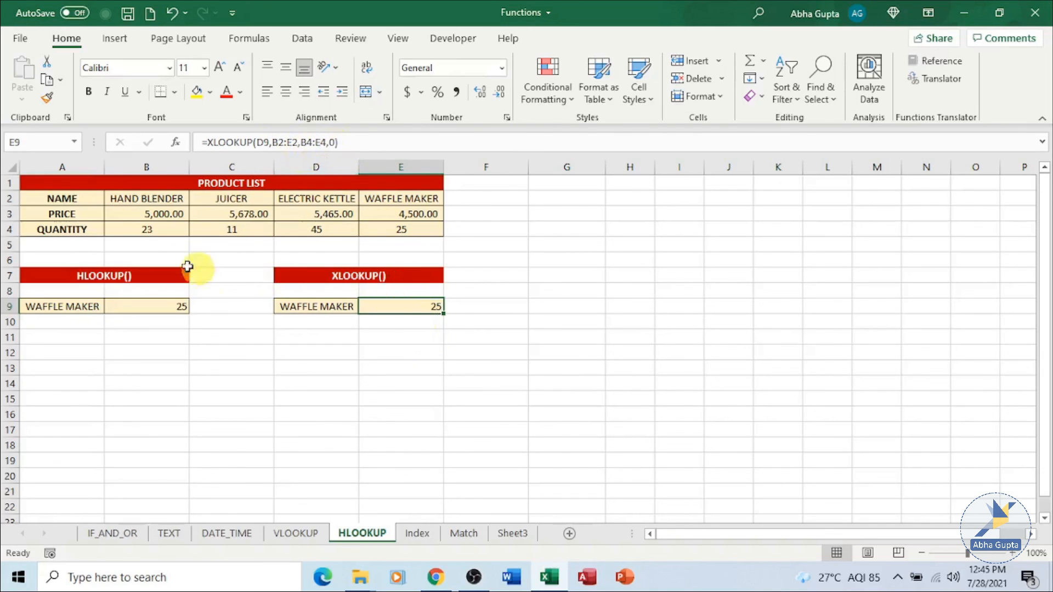
Step: Copy ELECTRIC KETTLE from D2 into D9 as the XLOOKUP product name and check the result beside it
left_click(332, 199)
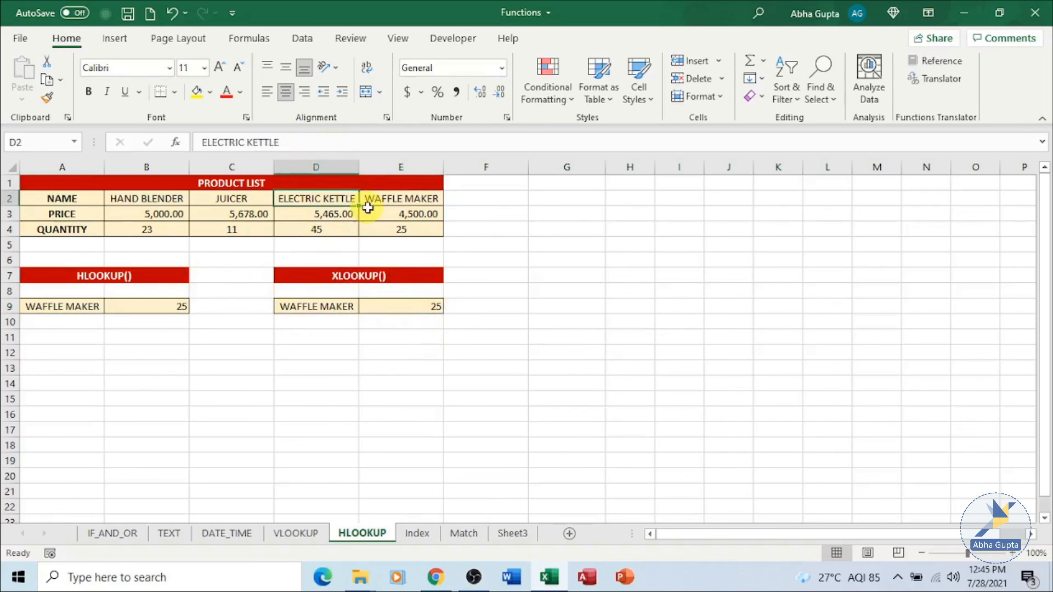
key("ctrl+c")
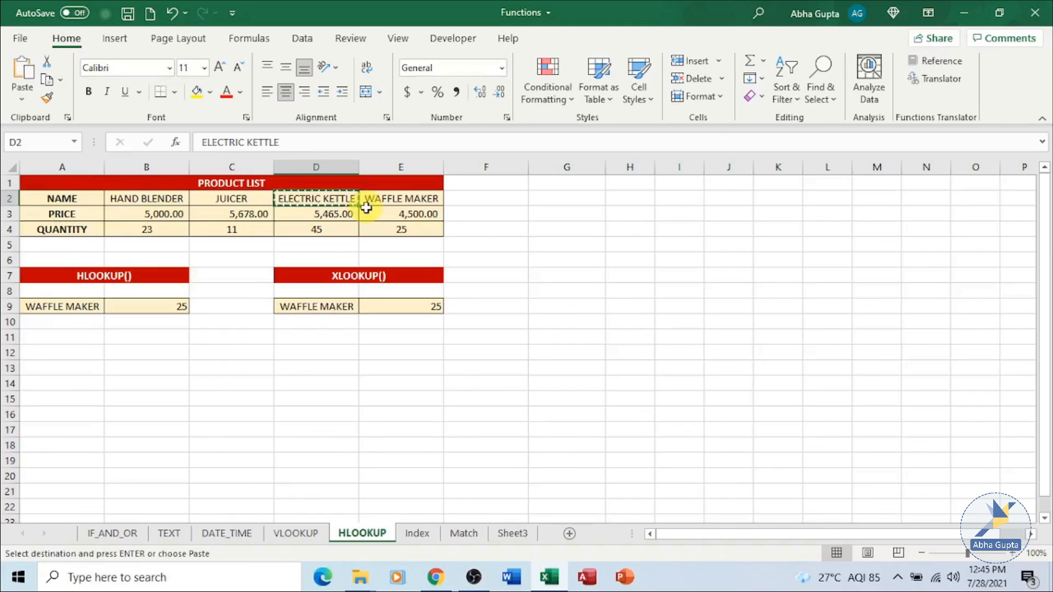
left_click(319, 302)
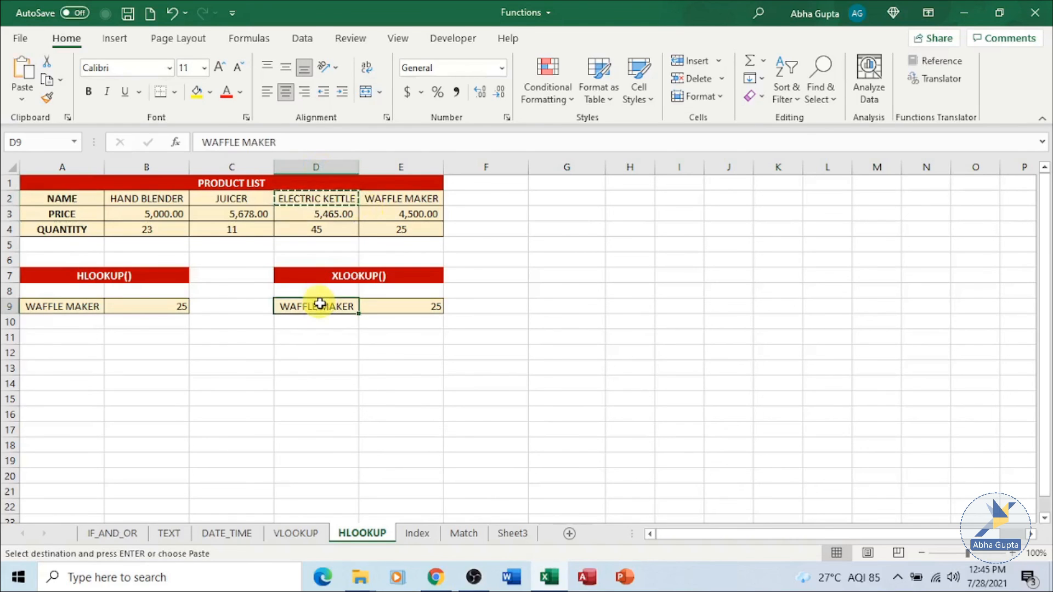
key("ctrl+v")
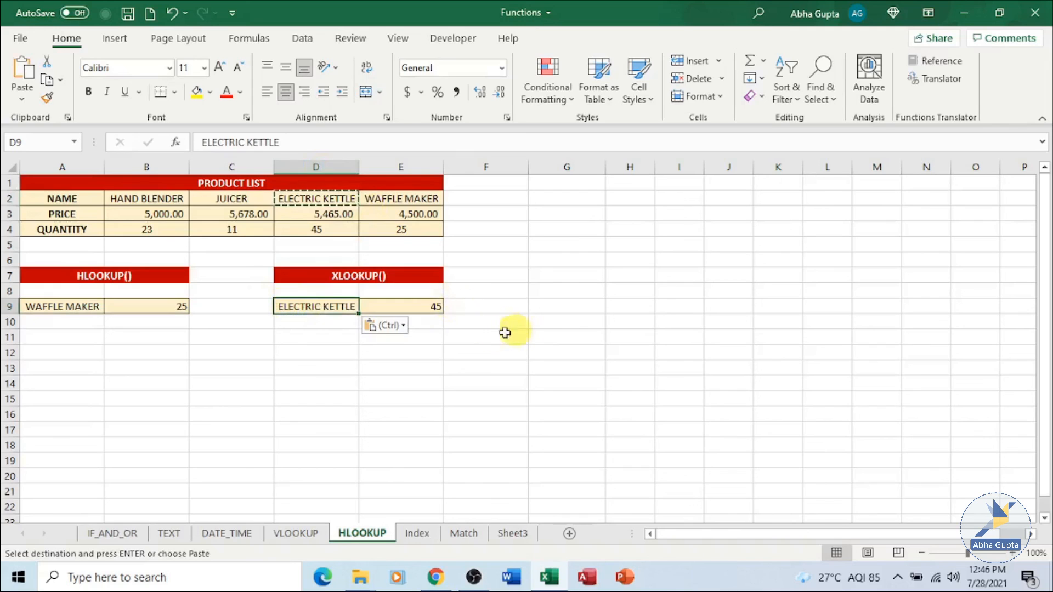
left_click(472, 336)
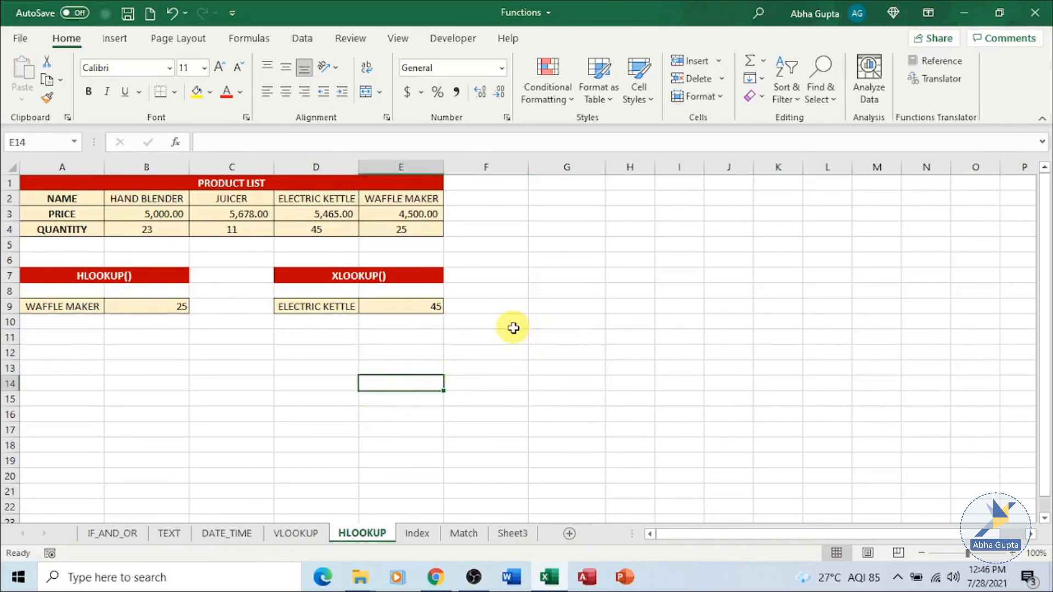